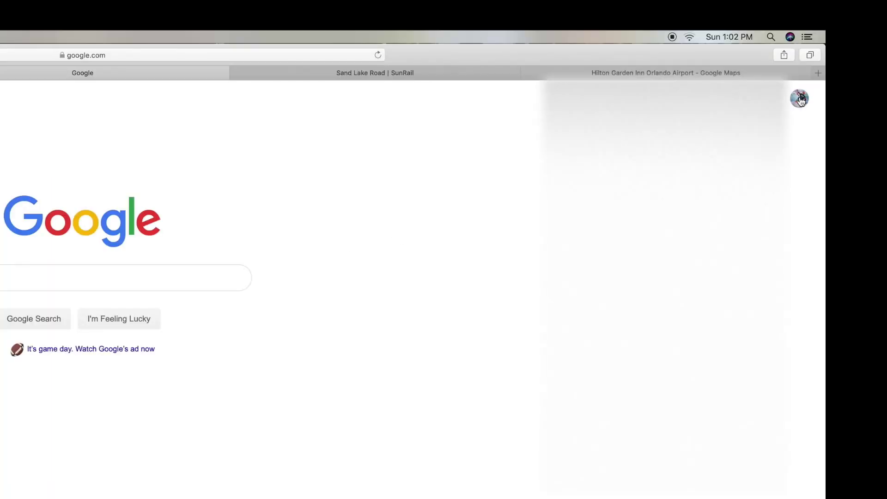
From the profile avatar, start a new Google account for managing a business
left_click(800, 99)
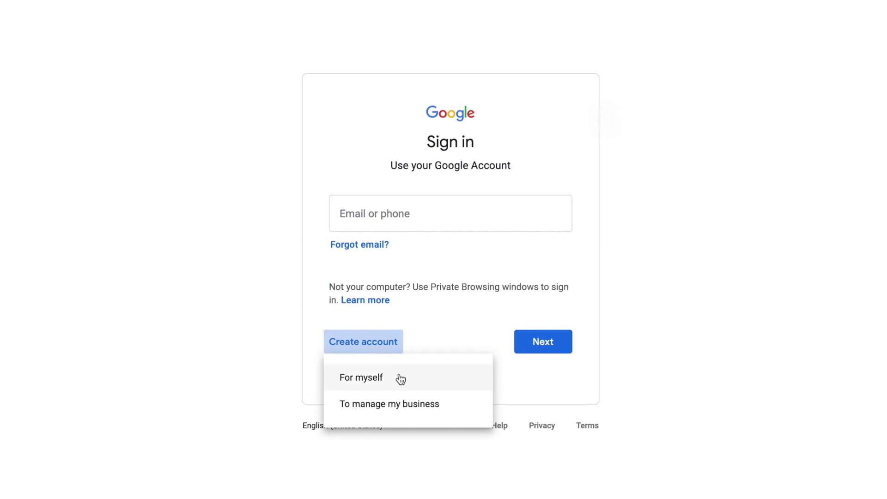
left_click(376, 409)
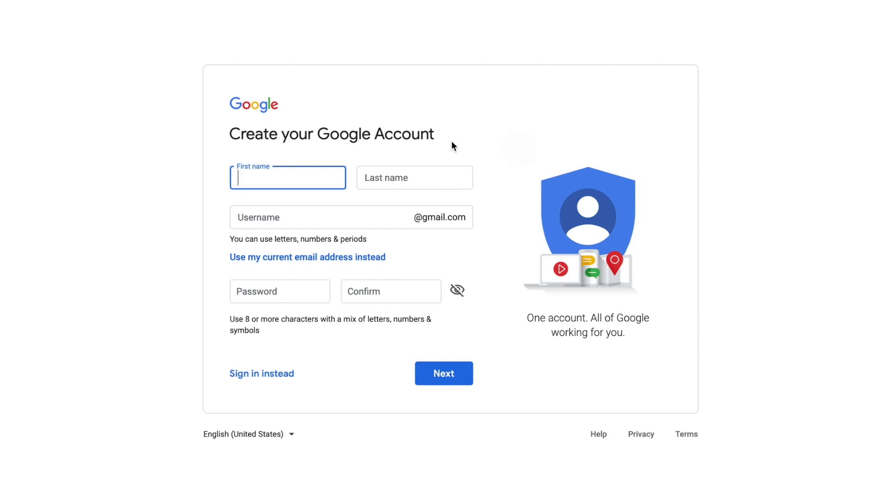
Enter 'Casa Del Mar' as both first and last name, then type a matching username
type("Casa Del Mar")
left_click(376, 178)
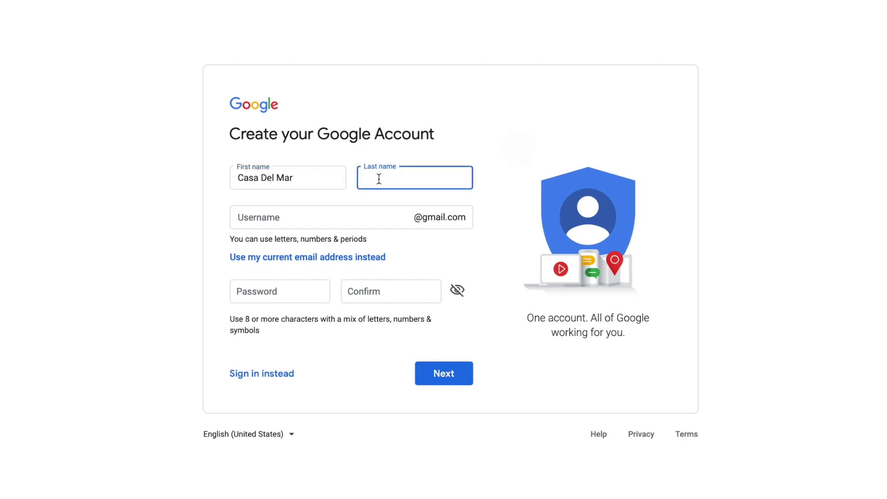
type("Casa Del Mar")
left_click(259, 221)
type("cas")
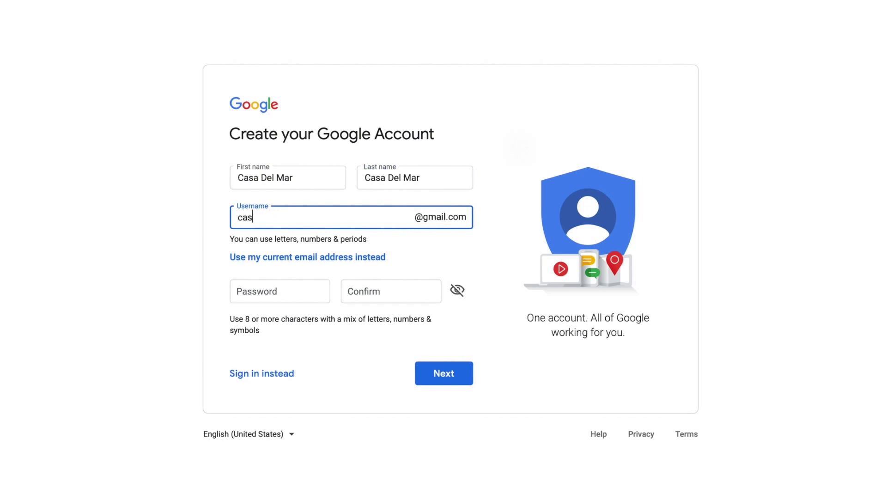
type("adelmar")
Decline Safari's suggested password and enter and confirm your own account password
left_click(240, 295)
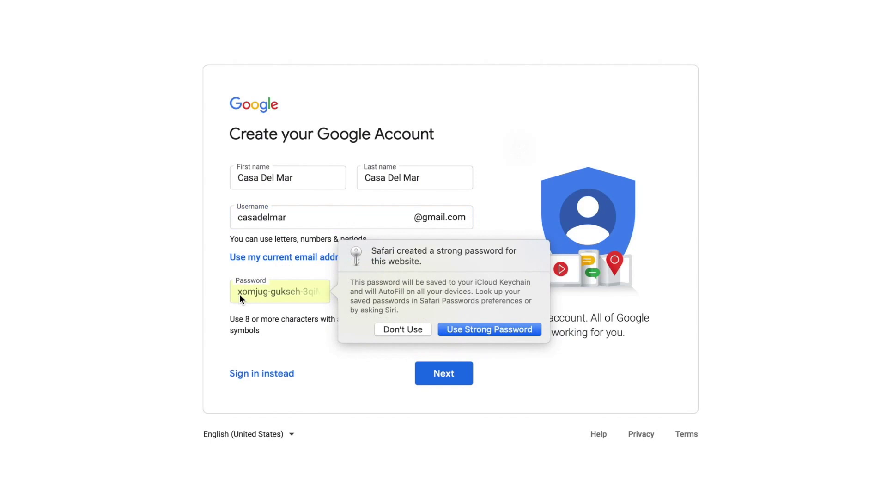
left_click(403, 329)
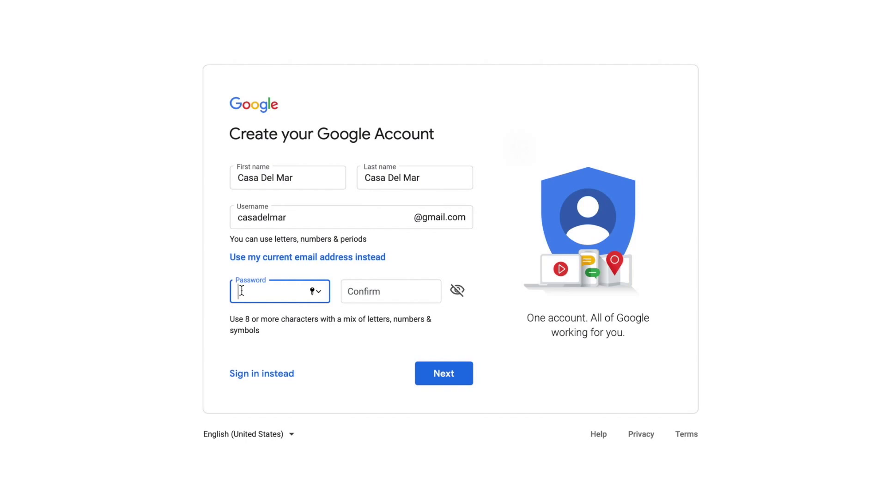
type("•••••••••••••")
key("Tab")
type("••••••••••••••")
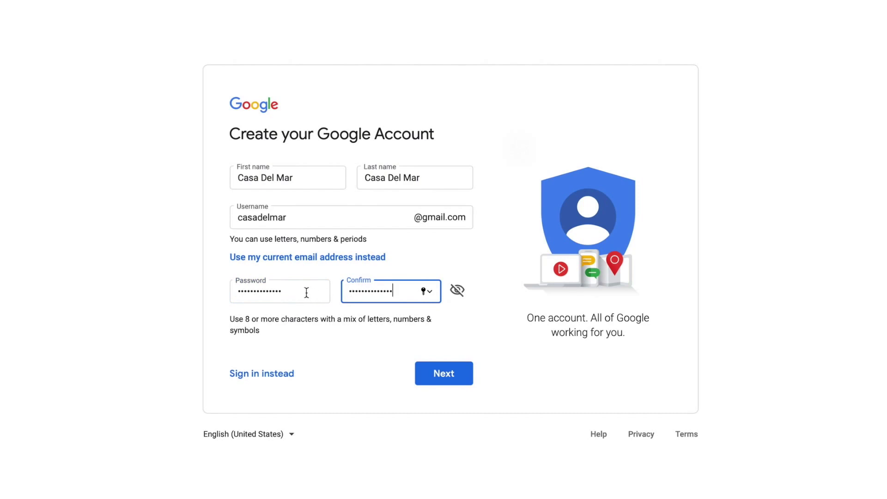
Correct the password and confirmation entries, then submit the sign-up form
left_click(281, 291)
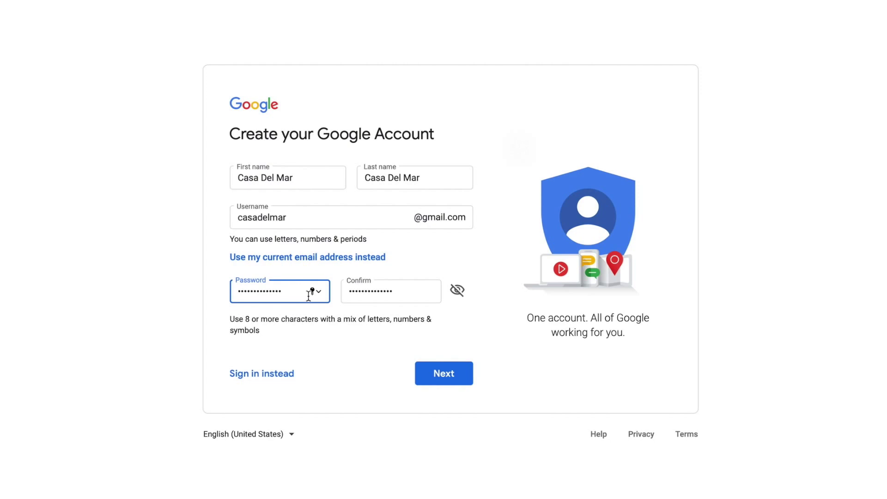
type("•")
left_click(394, 292)
type("•")
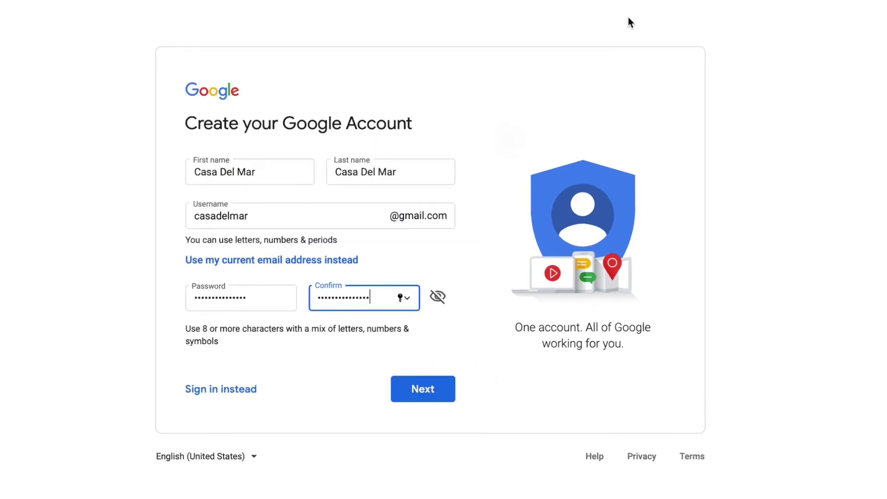
left_click(420, 392)
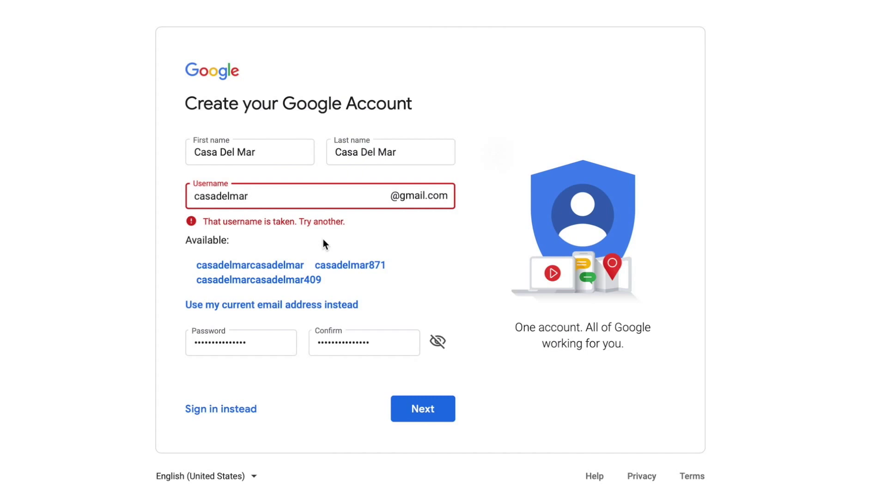
Lengthen the taken username with extra text so it's available, and submit the form
type("delraybeach")
left_click(422, 416)
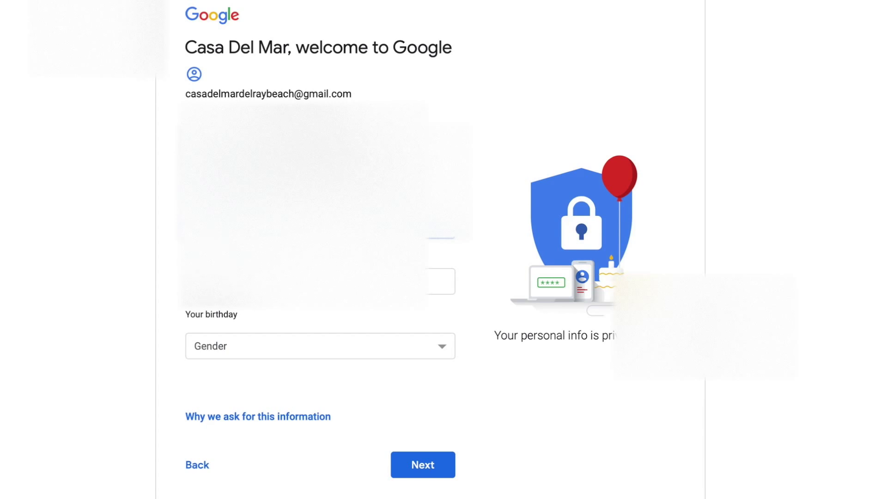
Choose the birthday month and move on to the birth year
left_click(218, 282)
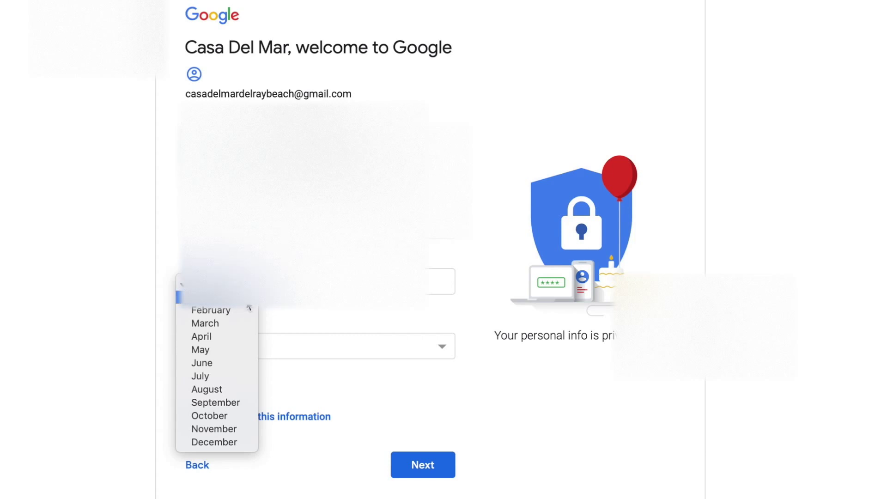
left_click(314, 308)
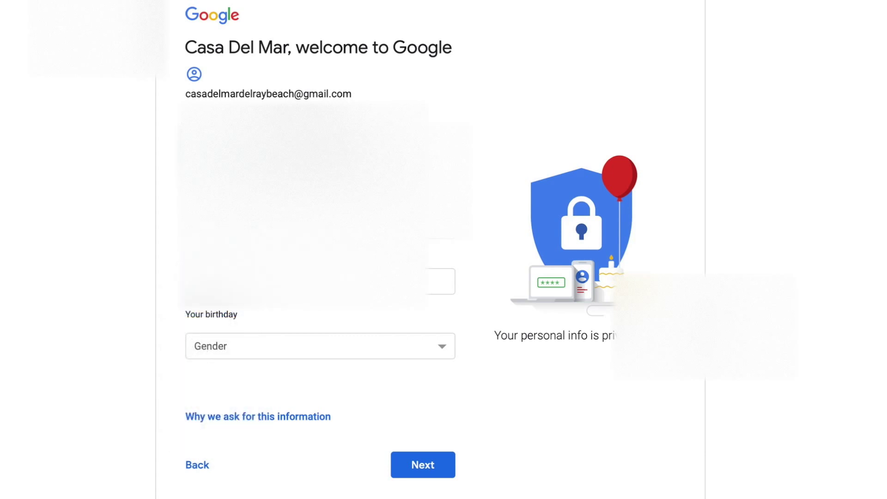
left_click(439, 282)
Set gender to Custom with 'Please refer to me as' Other, and try to continue
left_click(442, 344)
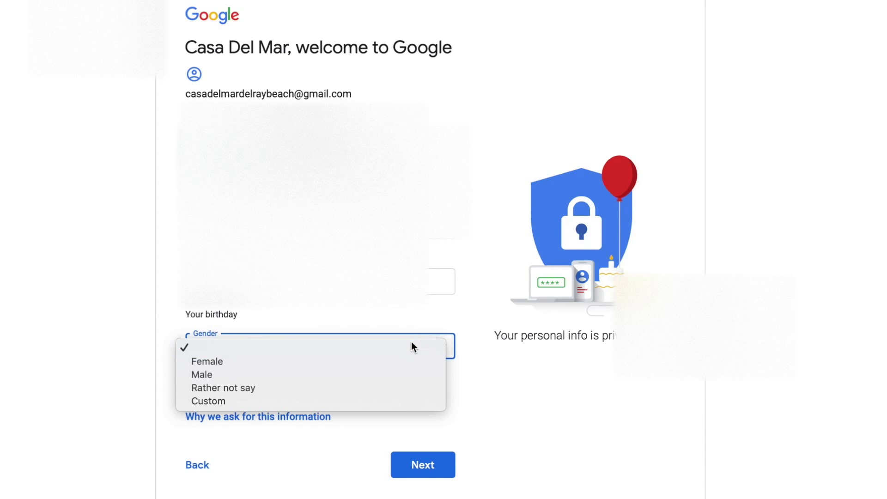
left_click(309, 402)
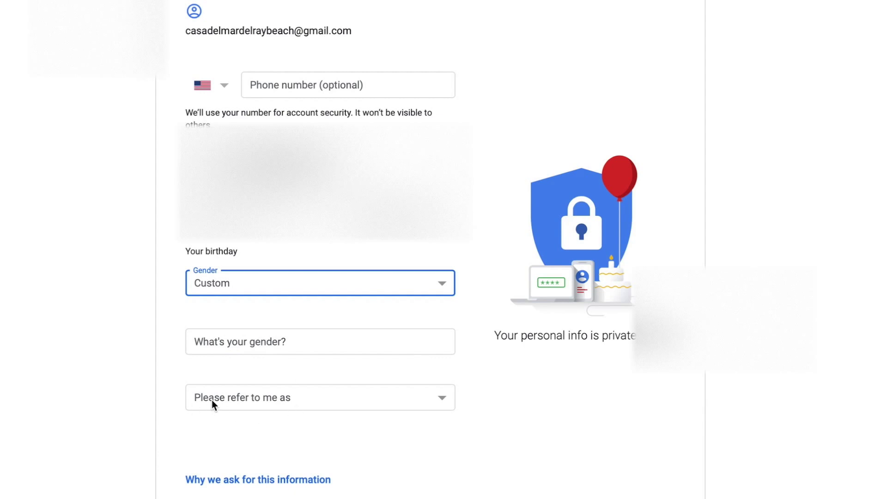
left_click(442, 396)
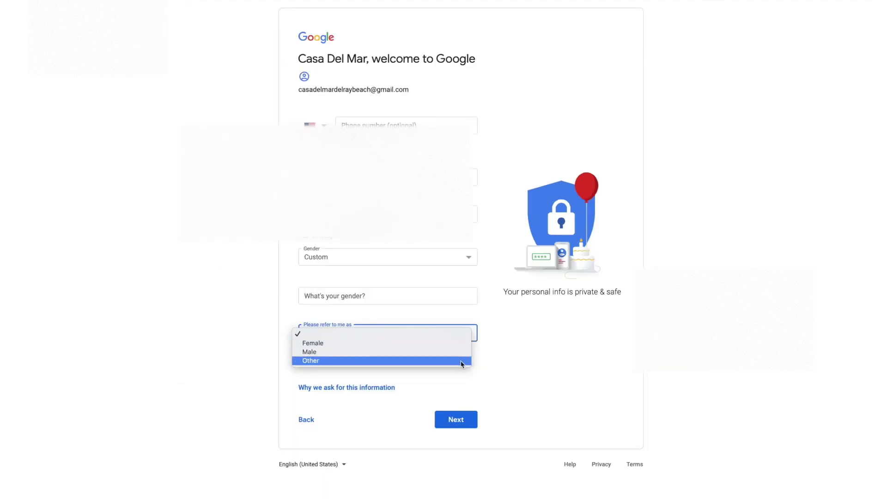
left_click(461, 361)
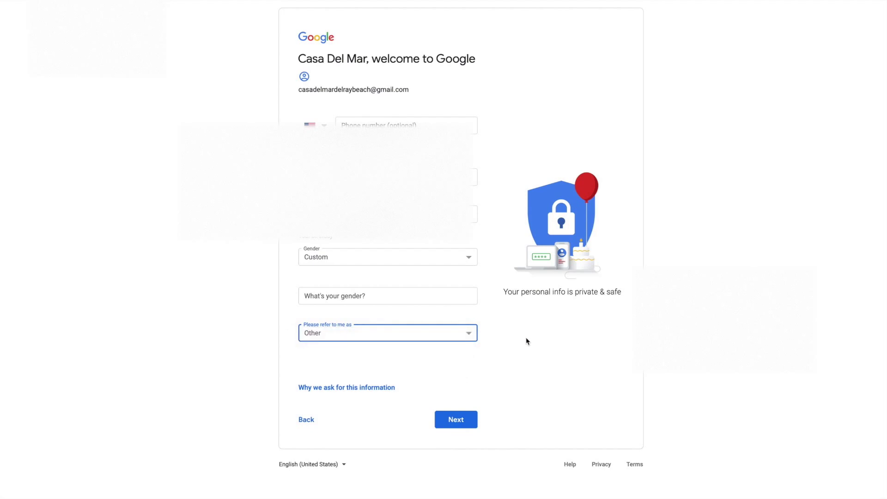
left_click(453, 422)
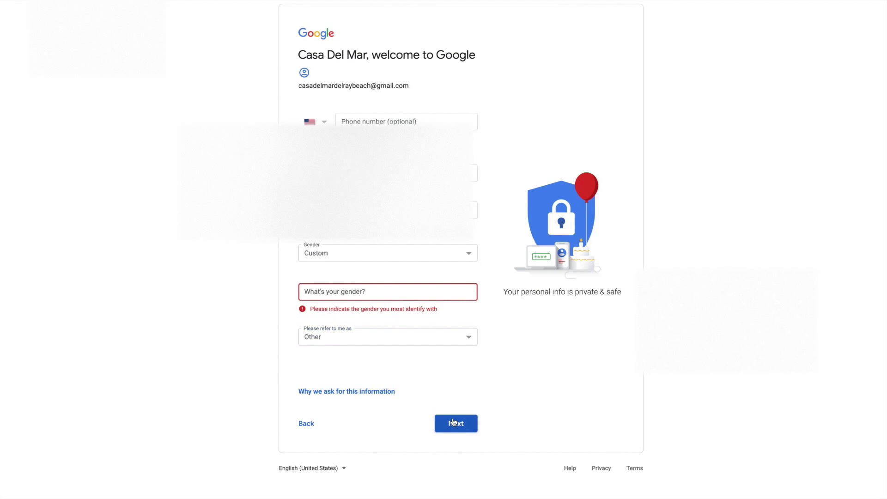
Enter 'male' as the custom gender and resubmit the basic info
left_click(344, 293)
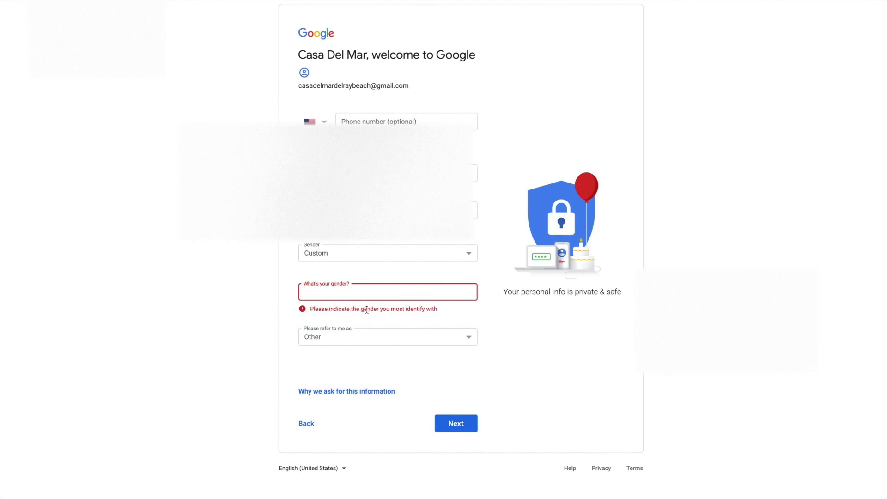
type("male")
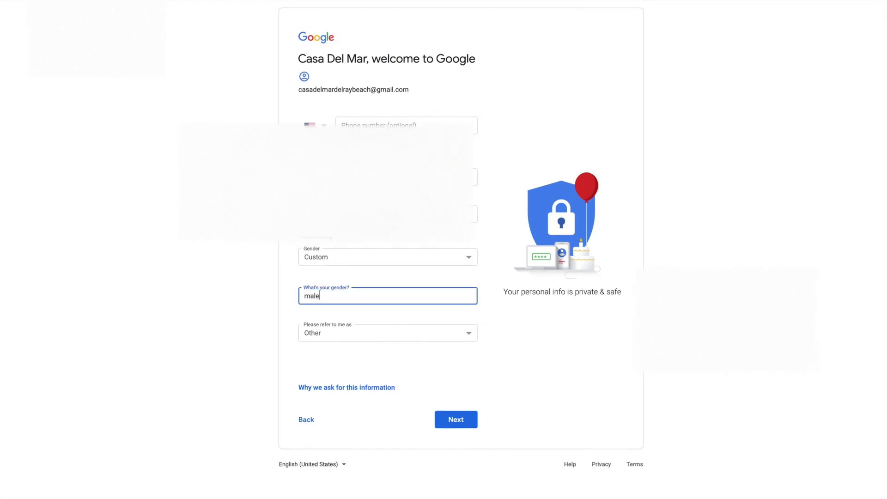
left_click(452, 419)
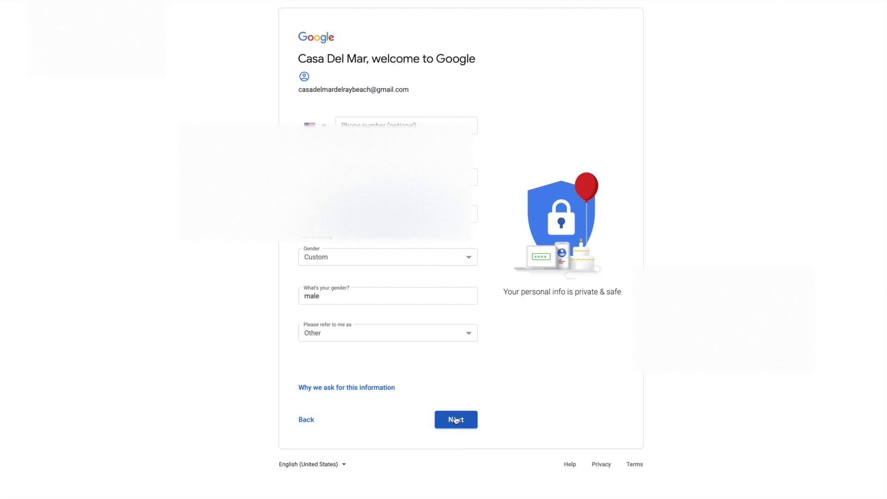
left_click(455, 420)
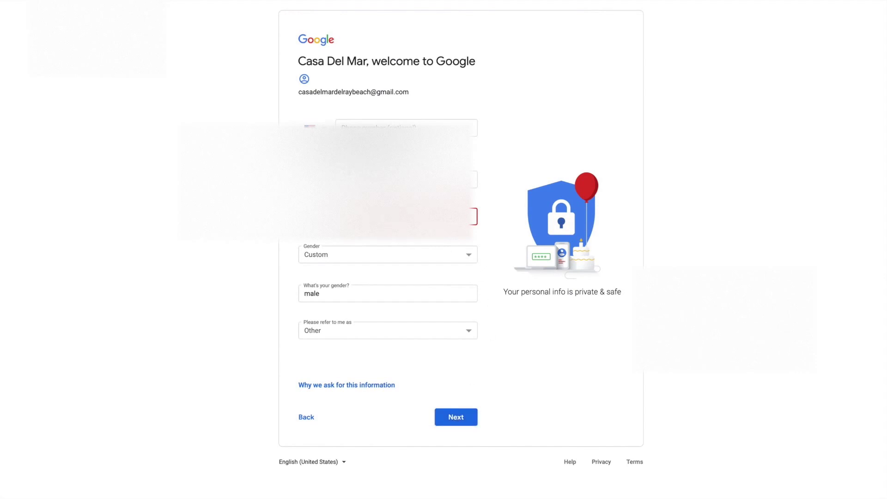
Fix the flagged birthday entry and submit the completed basic info
left_click(471, 215)
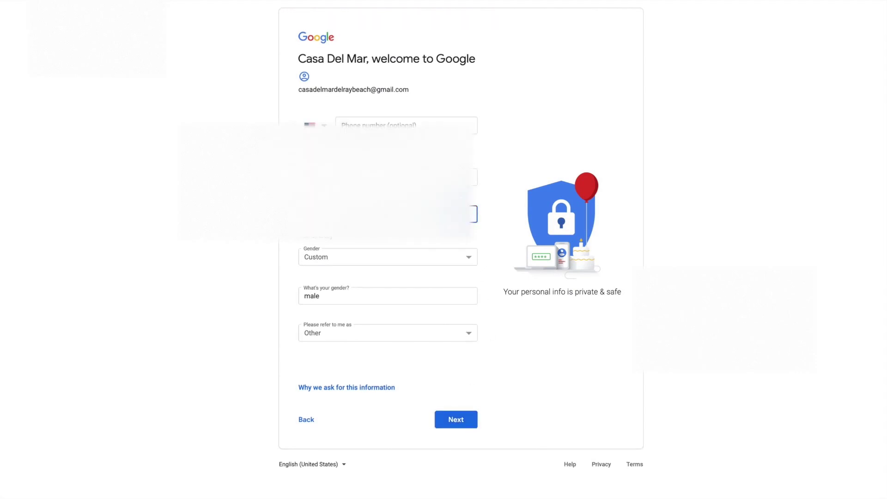
left_click(456, 420)
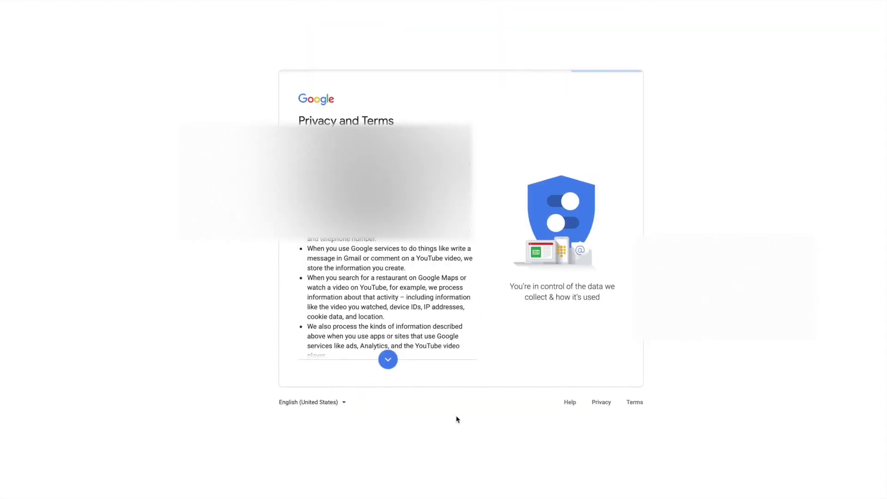
left_click(388, 360)
Scroll to the end of the Privacy and Terms and choose I agree
left_click(388, 360)
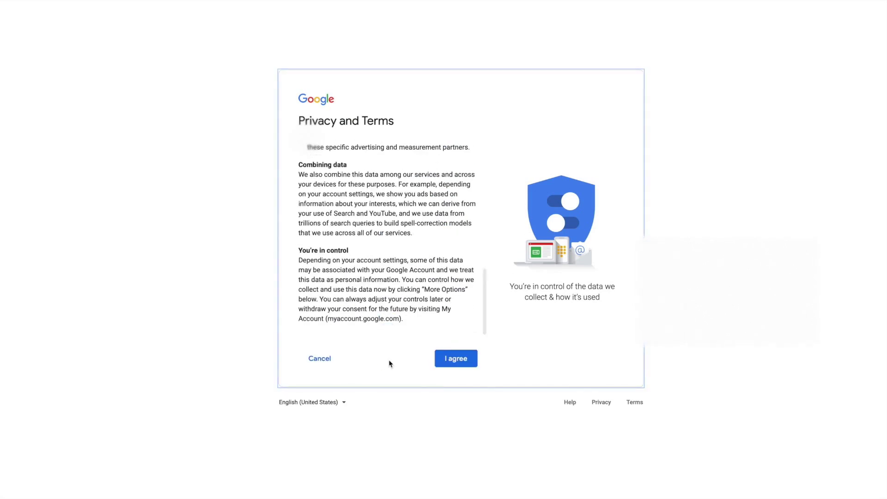
left_click(455, 362)
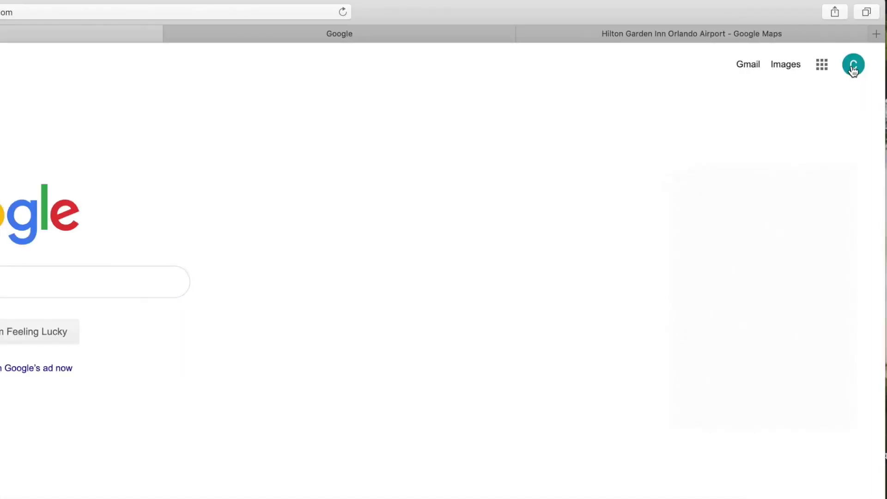
Check the signed-in account panel, then browse and close the Google apps list
left_click(853, 70)
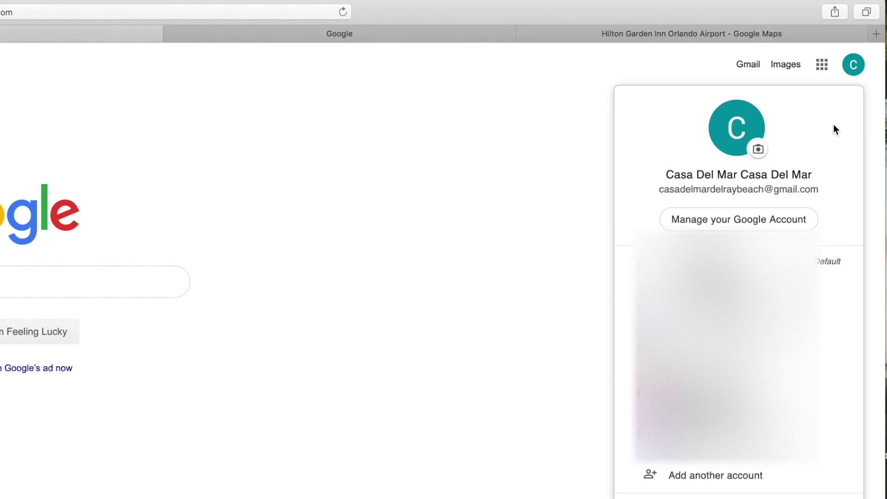
left_click(548, 142)
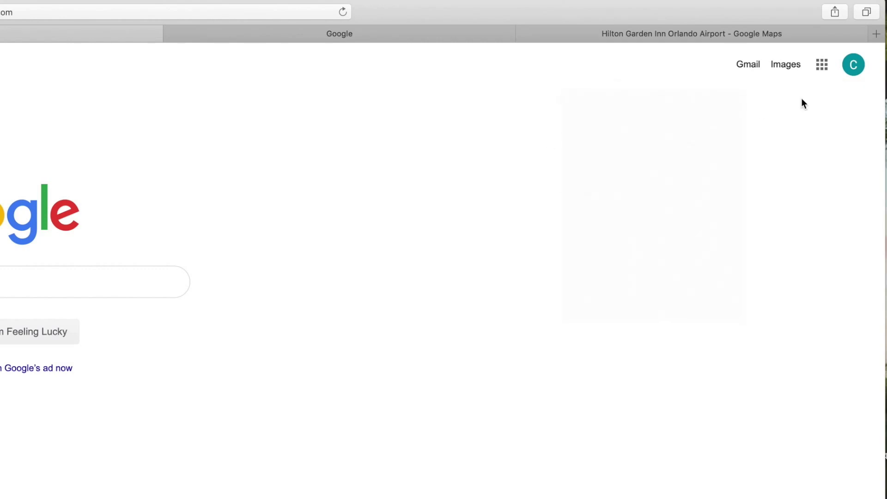
left_click(822, 65)
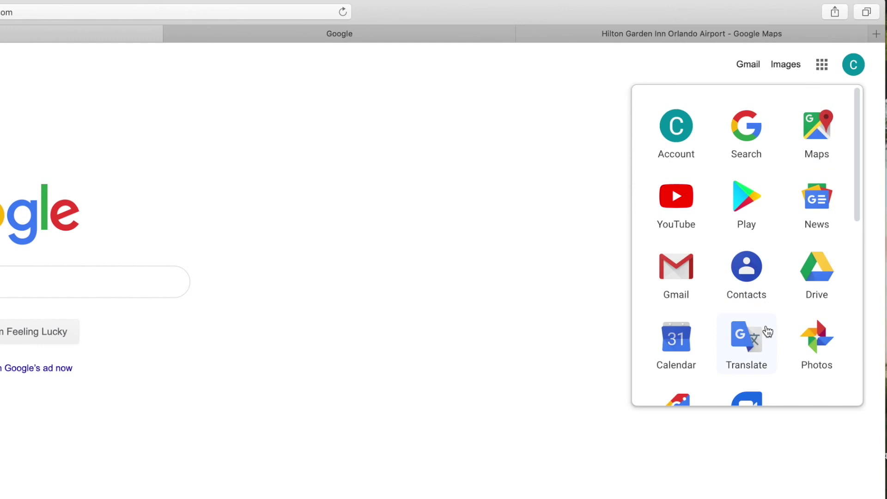
scroll(766, 331, "down", 5)
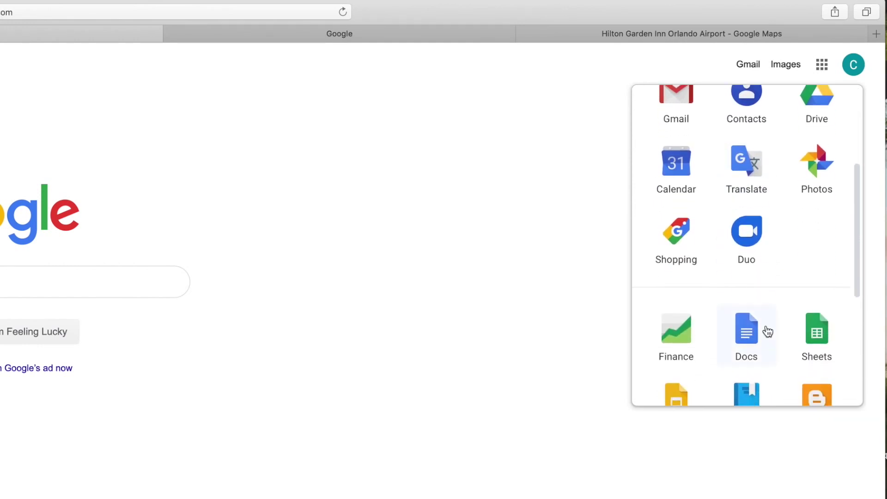
scroll(767, 331, "up", 5)
scroll(816, 183, "down", 8)
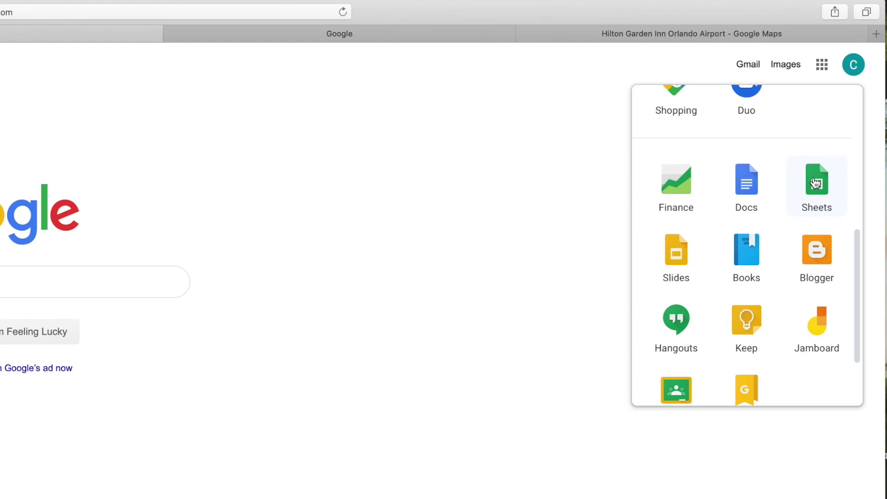
scroll(815, 184, "up", 8)
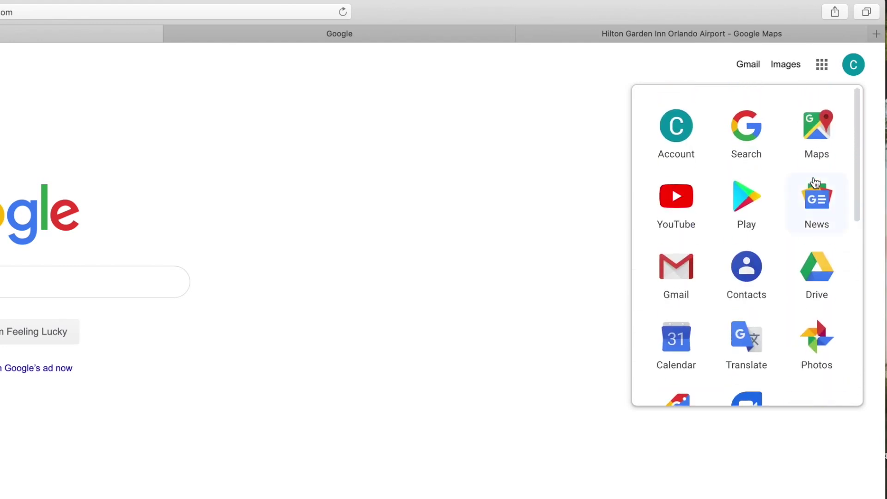
left_click(469, 204)
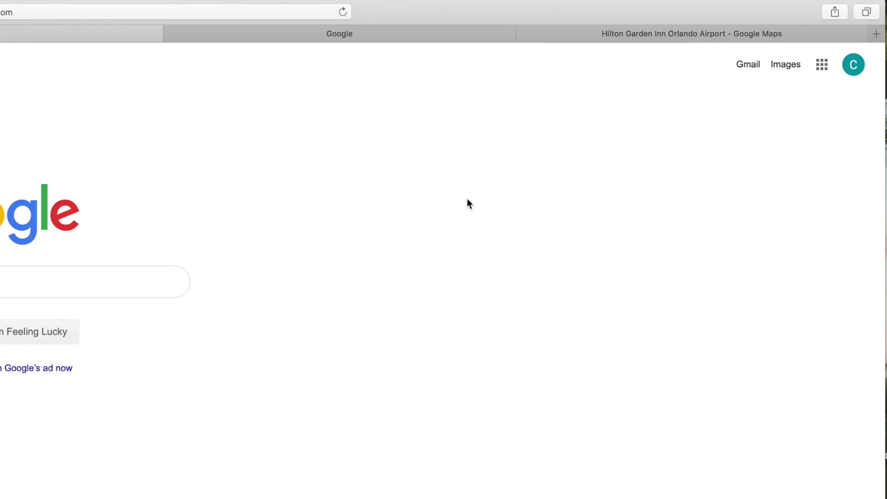
Open the C avatar's account list to confirm Casa Del Mar, then close it
left_click(854, 67)
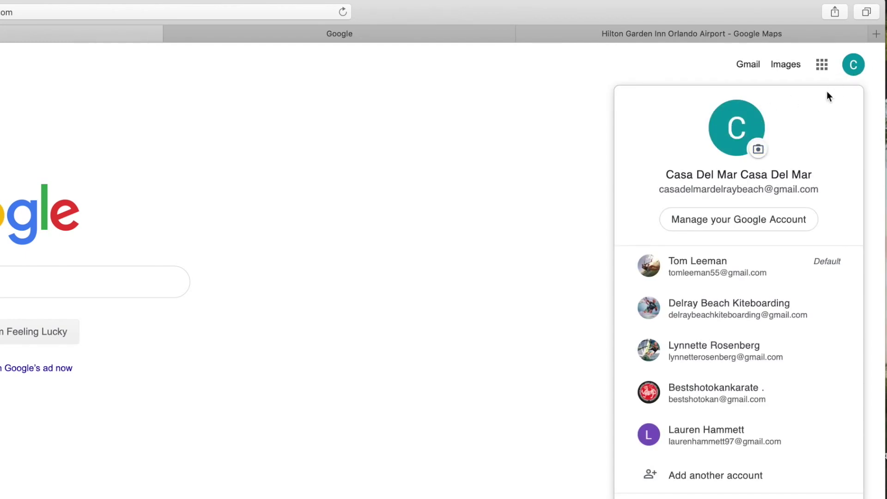
left_click(854, 66)
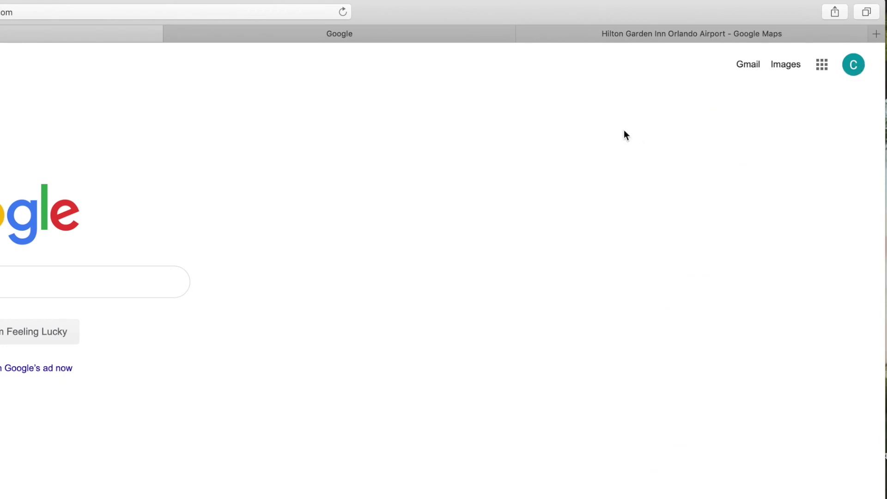